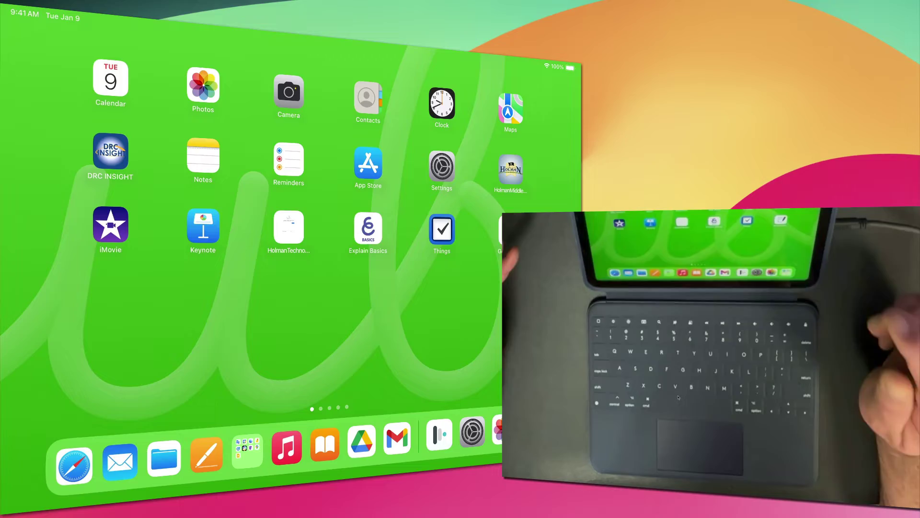
Swipe to the widgets Home Screen page, then open the Pattonville district news article in Safari
{"action": "left_click_drag", "start_coordinate": [432, 215], "coordinate": [144, 216]}
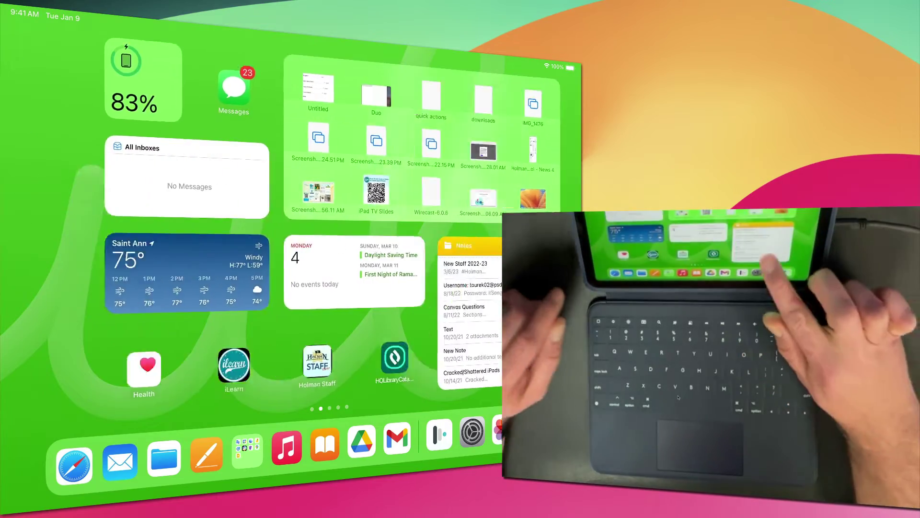
{"action": "key", "text": "super+h"}
{"action": "left_click", "coordinate": [75, 464]}
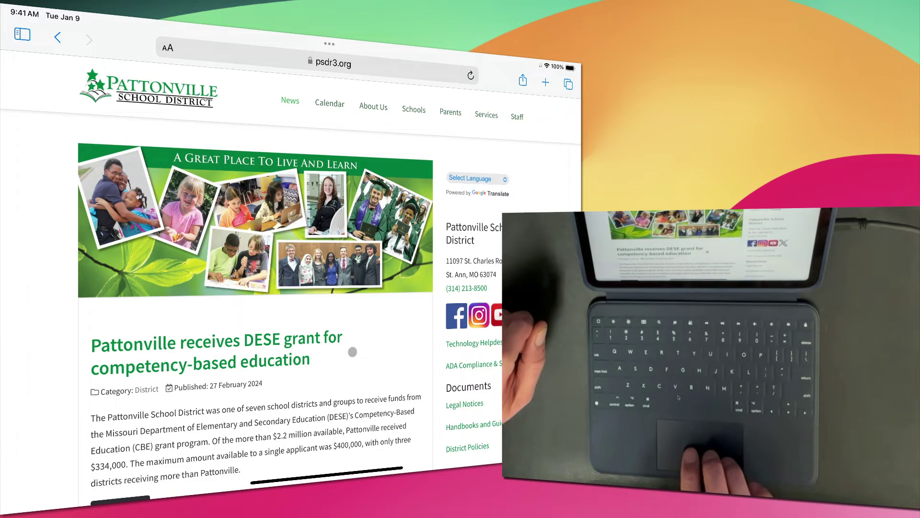
Switch between Google Drive and Safari with Cmd+H and Cmd+Tab, finishing on the Home Screen
{"action": "key", "text": "super+h"}
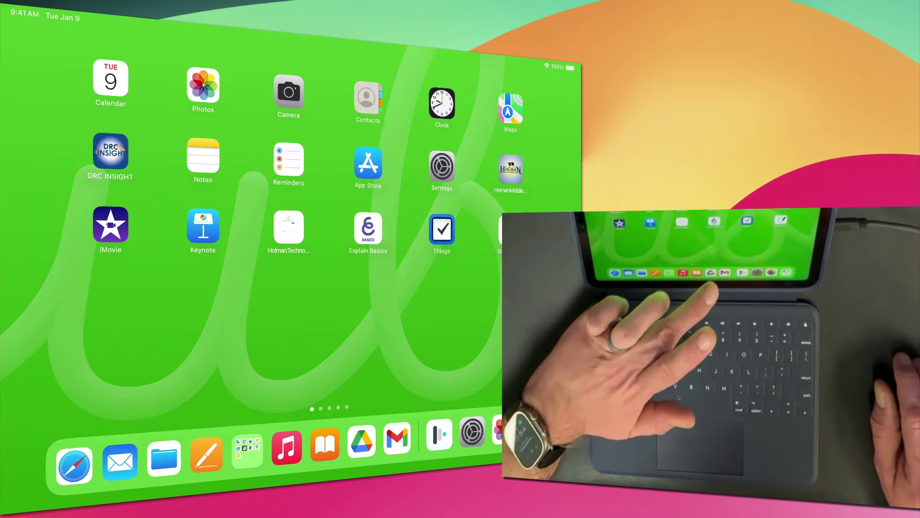
{"action": "key", "text": "super+Tab"}
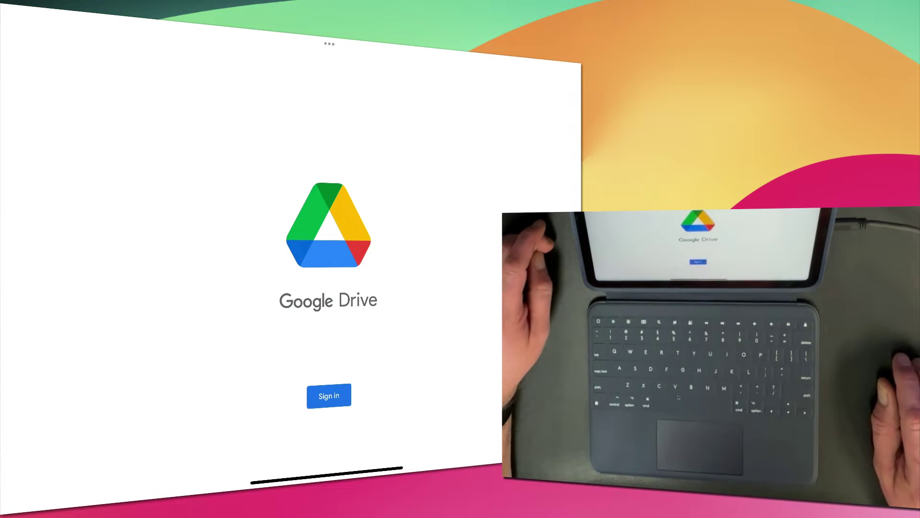
{"action": "key", "text": "super+h"}
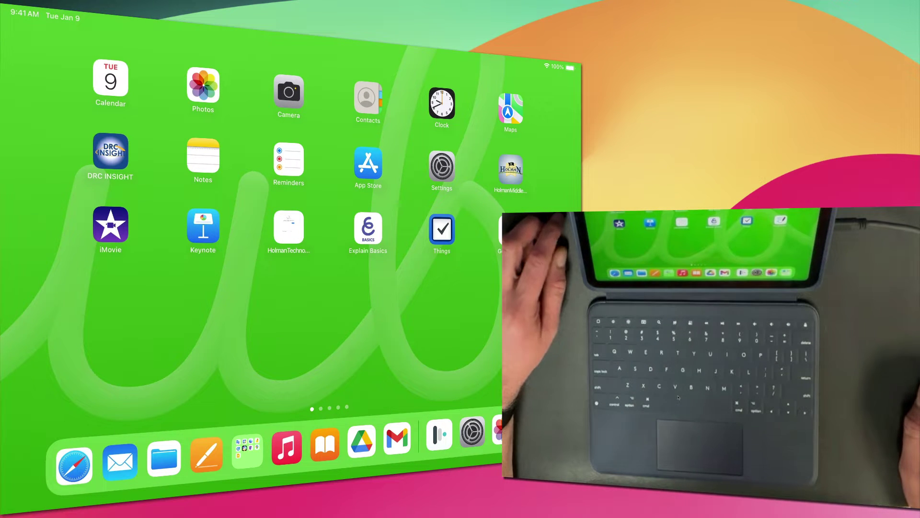
{"action": "key", "text": "super+Tab"}
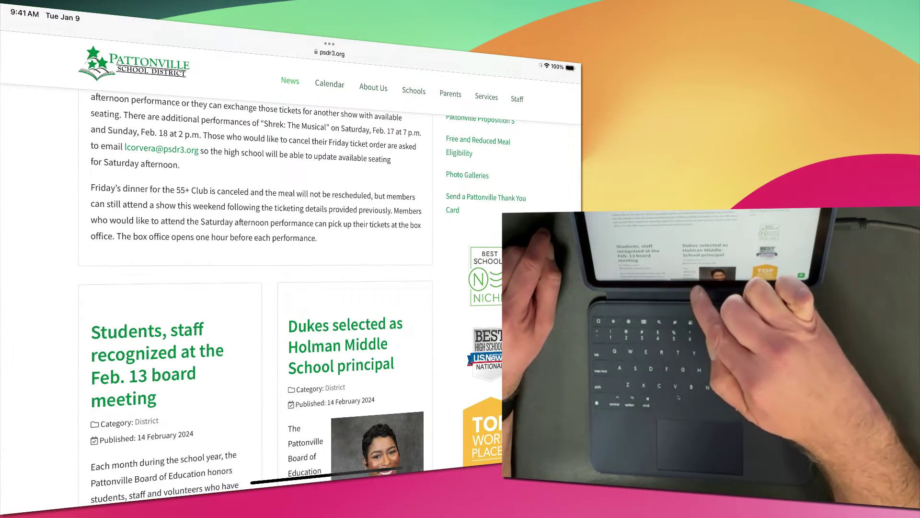
{"action": "key", "text": "super+h"}
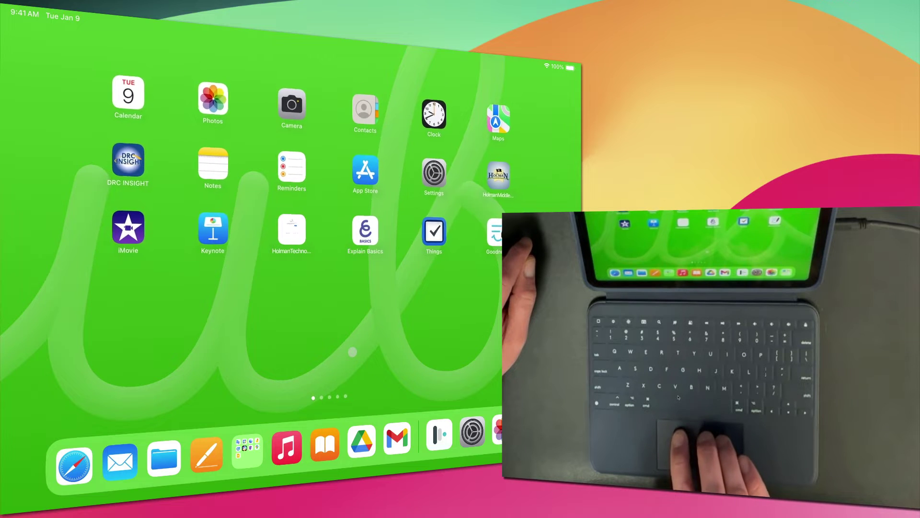
{"action": "scroll", "coordinate": [352, 353], "scroll_direction": "right", "scroll_amount": 5}
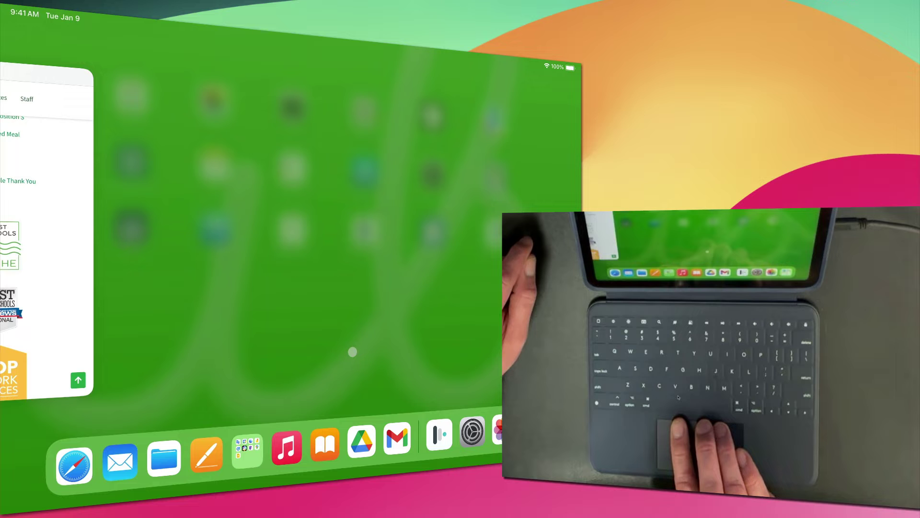
{"action": "scroll", "coordinate": [353, 352], "scroll_direction": "up", "scroll_amount": 5}
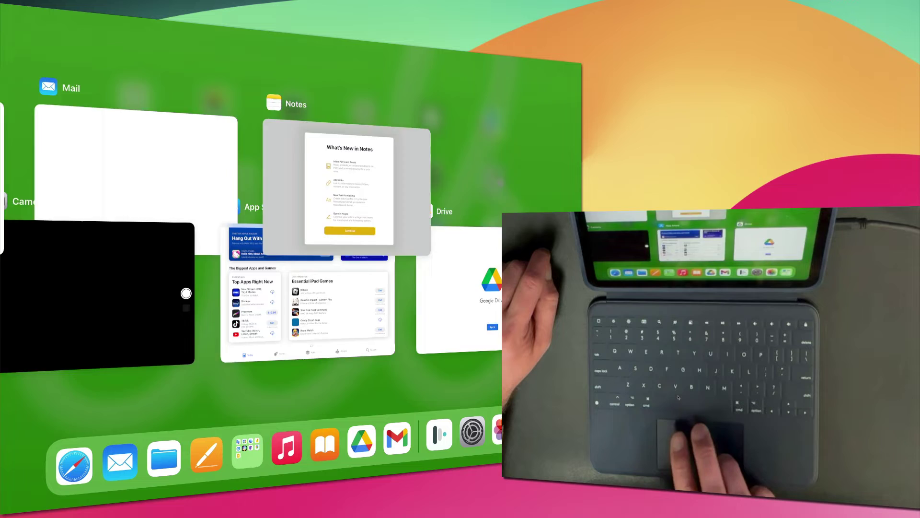
{"action": "scroll", "coordinate": [500, 183], "scroll_direction": "down", "scroll_amount": 5}
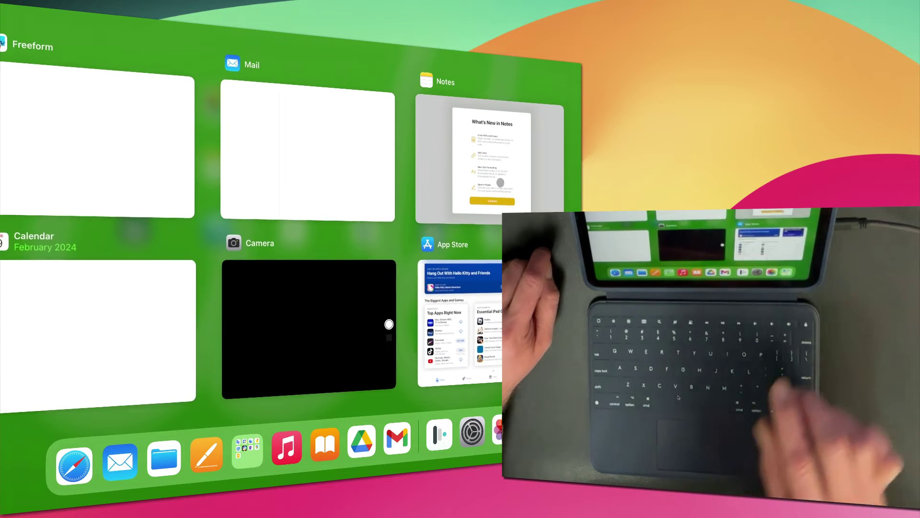
Close Notes, Camera, Shortcuts, Freeform, Calendar and App Store, then reopen the Pattonville article in Safari
{"action": "left_click_drag", "start_coordinate": [475, 302], "coordinate": [475, 108]}
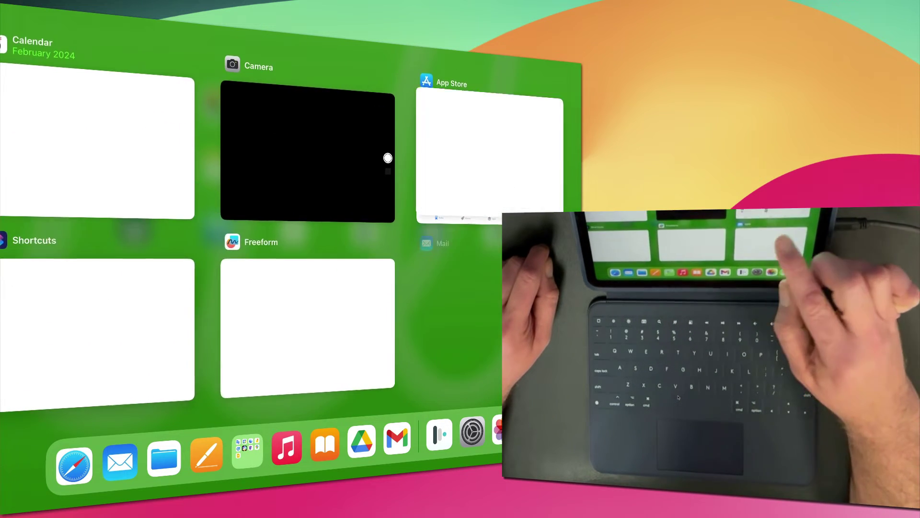
{"action": "left_click_drag", "start_coordinate": [386, 161], "coordinate": [387, 29]}
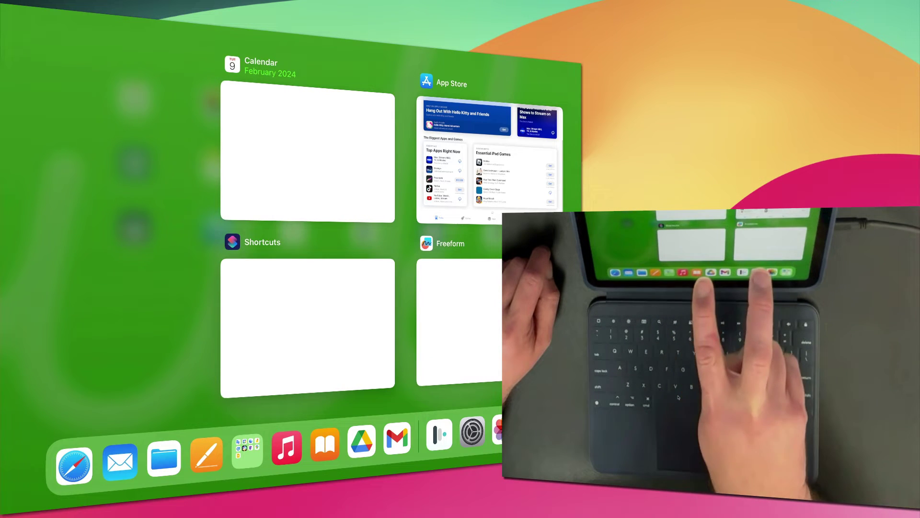
{"action": "left_click_drag", "start_coordinate": [308, 327], "coordinate": [307, 108]}
{"action": "left_click_drag", "start_coordinate": [308, 154], "coordinate": [308, 29]}
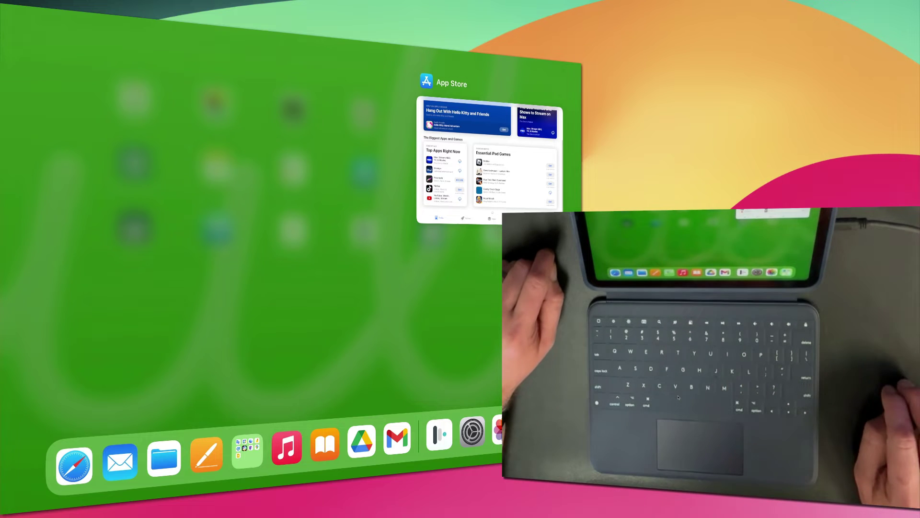
{"action": "left_click_drag", "start_coordinate": [490, 158], "coordinate": [488, 29]}
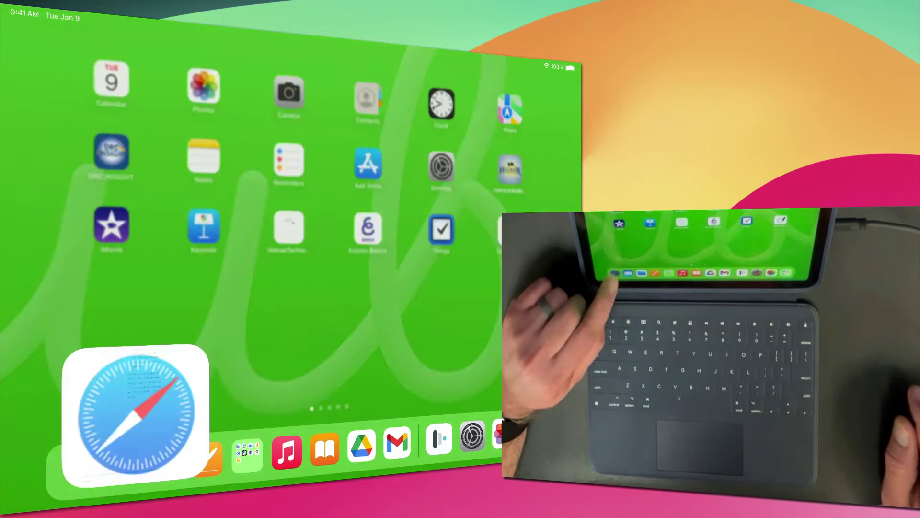
{"action": "left_click", "coordinate": [75, 463]}
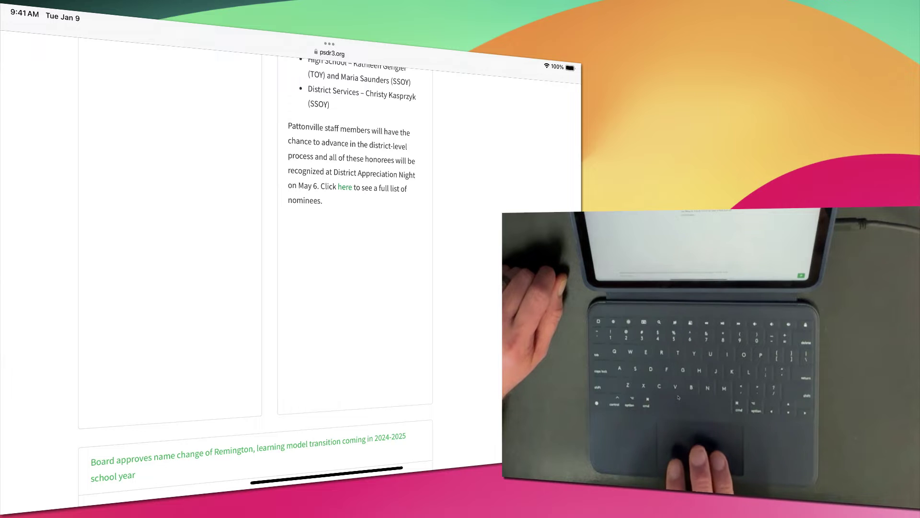
Swipe through Google Drive, Files and Mail, ending back on Safari's Pattonville article
{"action": "left_click_drag", "start_coordinate": [510, 108], "coordinate": [143, 108]}
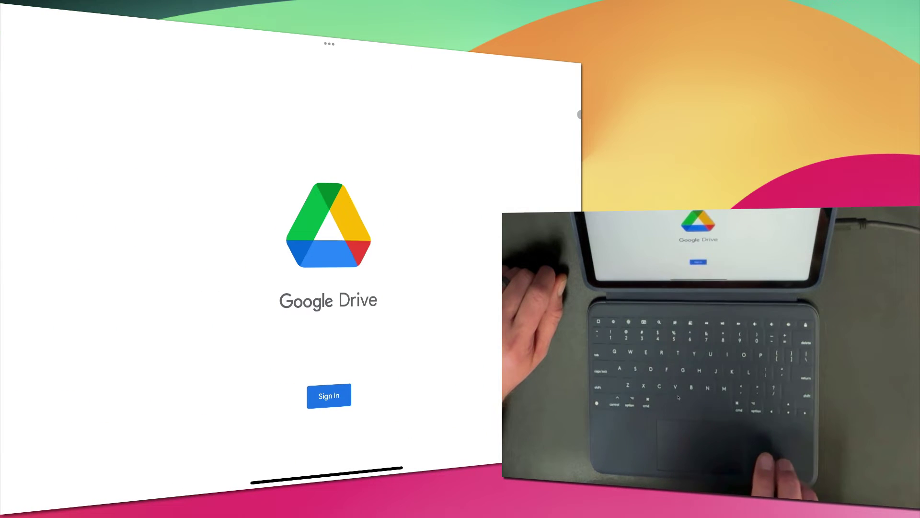
{"action": "left_click_drag", "start_coordinate": [511, 252], "coordinate": [143, 252]}
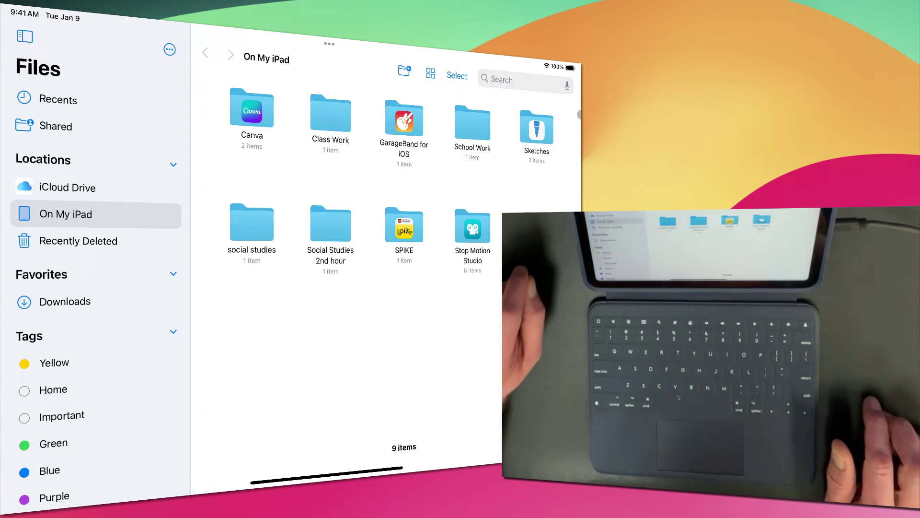
{"action": "left_click_drag", "start_coordinate": [510, 252], "coordinate": [144, 251]}
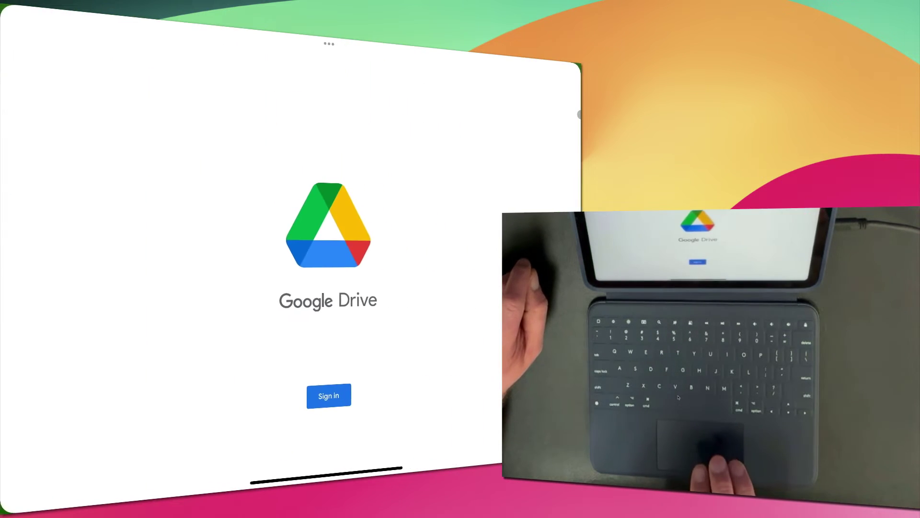
{"action": "left_click_drag", "start_coordinate": [503, 252], "coordinate": [144, 251]}
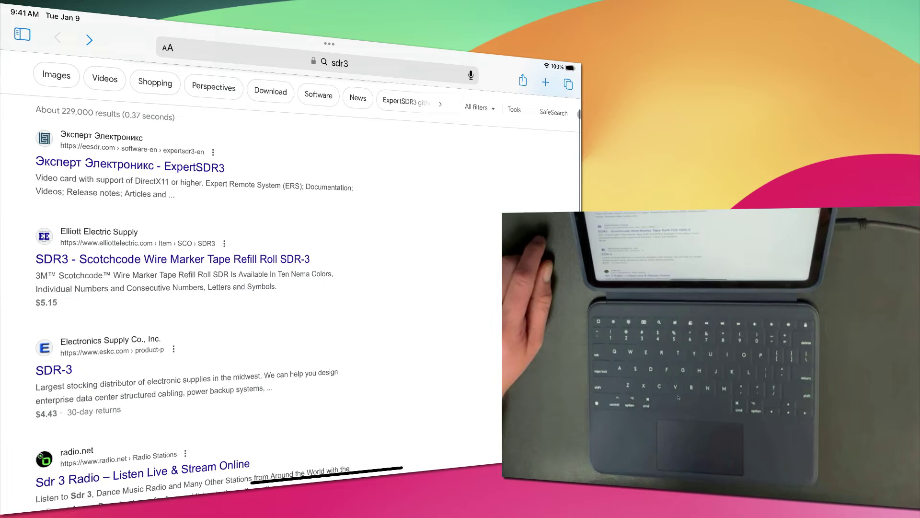
{"action": "left_click_drag", "start_coordinate": [503, 252], "coordinate": [144, 252]}
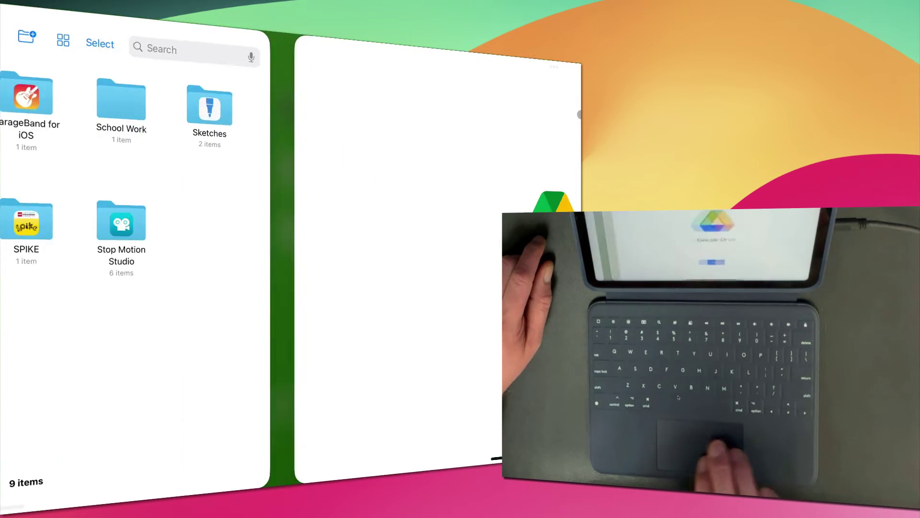
{"action": "left_click_drag", "start_coordinate": [503, 252], "coordinate": [144, 252]}
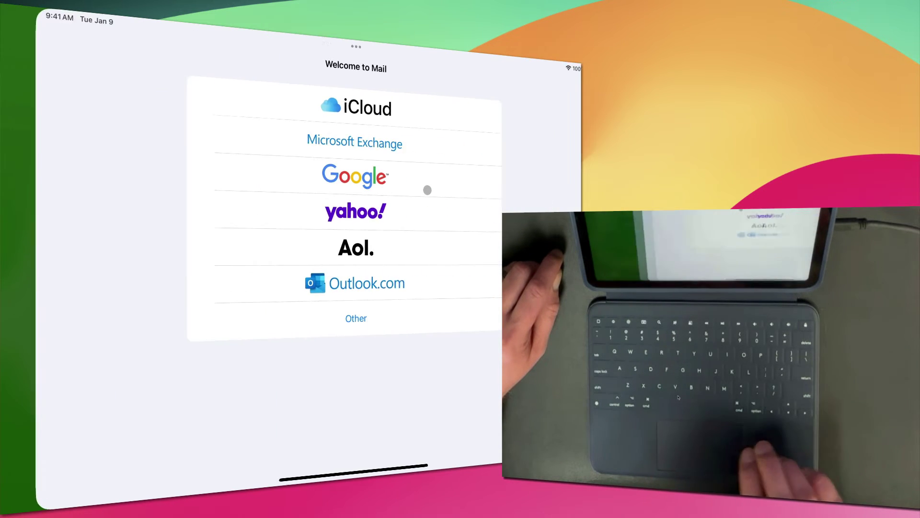
{"action": "scroll", "coordinate": [427, 190], "scroll_direction": "left", "scroll_amount": 5}
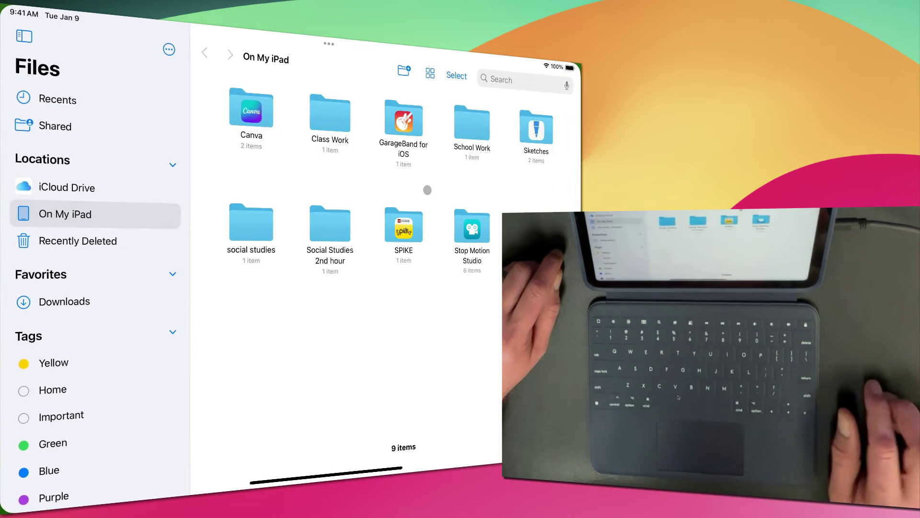
{"action": "scroll", "coordinate": [426, 190], "scroll_direction": "right", "scroll_amount": 5}
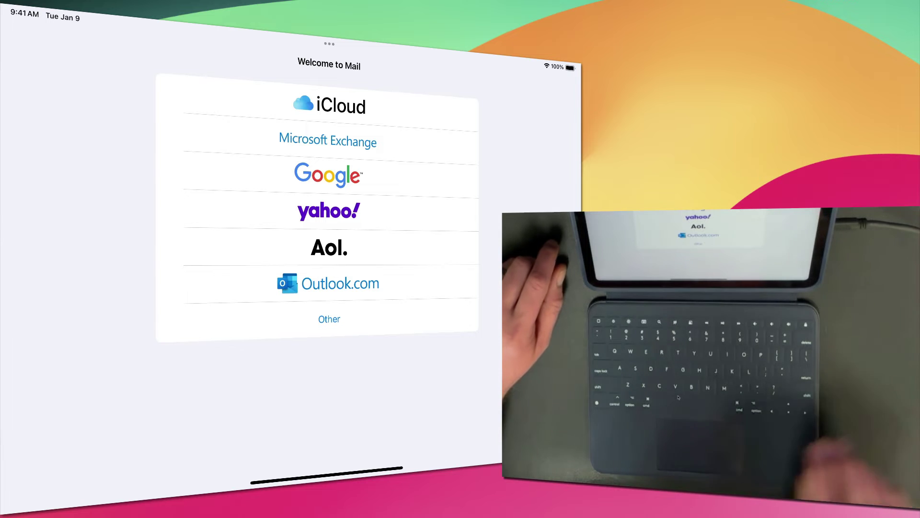
{"action": "scroll", "coordinate": [426, 190], "scroll_direction": "up", "scroll_amount": 5}
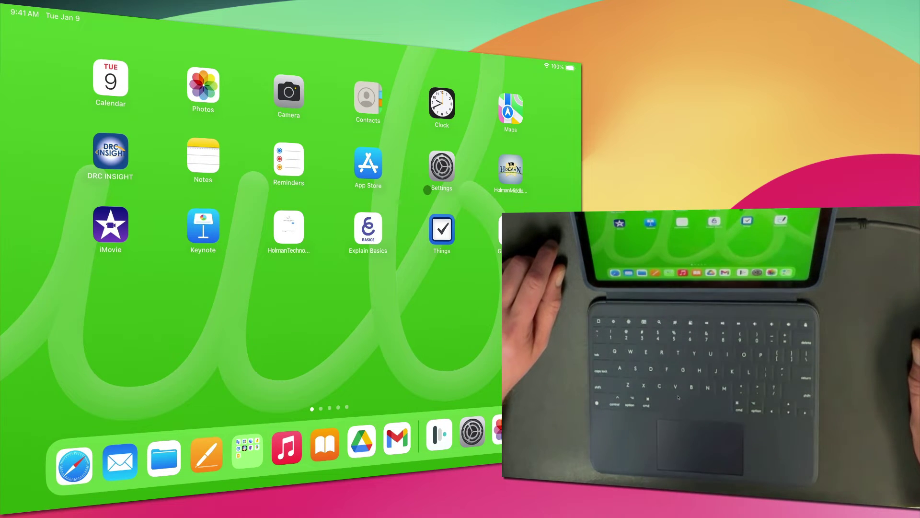
{"action": "scroll", "coordinate": [427, 189], "scroll_direction": "left", "scroll_amount": 5}
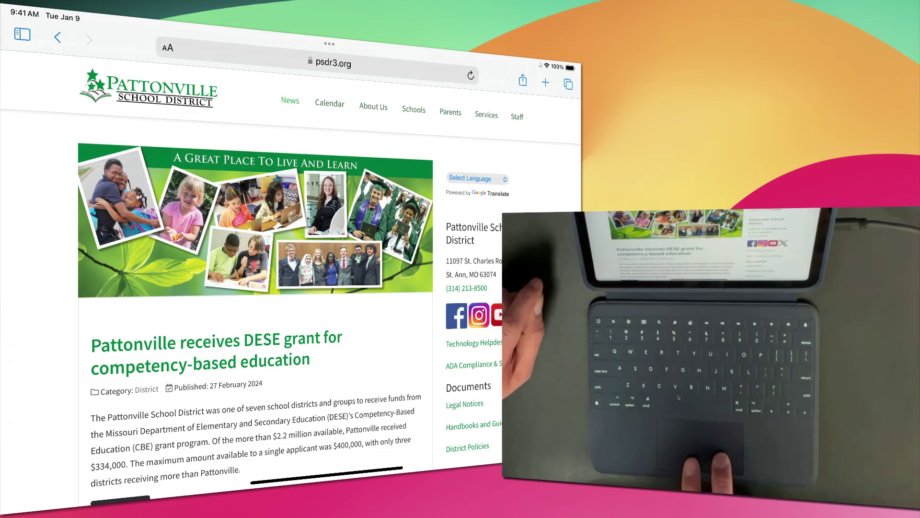
{"action": "scroll", "coordinate": [258, 287], "scroll_direction": "down", "scroll_amount": 5}
{"action": "scroll", "coordinate": [259, 287], "scroll_direction": "down", "scroll_amount": 5}
{"action": "scroll", "coordinate": [259, 287], "scroll_direction": "down", "scroll_amount": 5}
{"action": "scroll", "coordinate": [259, 288], "scroll_direction": "down", "scroll_amount": 5}
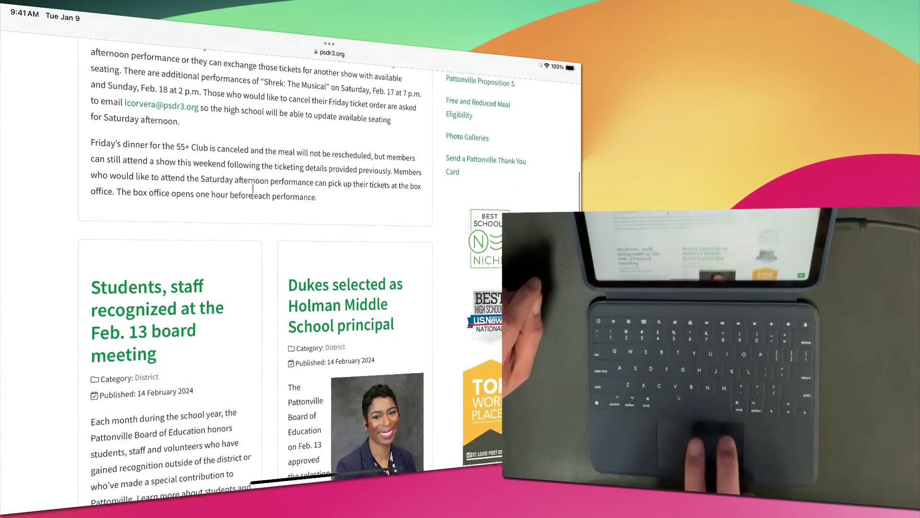
{"action": "scroll", "coordinate": [258, 287], "scroll_direction": "down", "scroll_amount": 5}
{"action": "scroll", "coordinate": [259, 287], "scroll_direction": "down", "scroll_amount": 3}
{"action": "scroll", "coordinate": [259, 287], "scroll_direction": "down", "scroll_amount": 2}
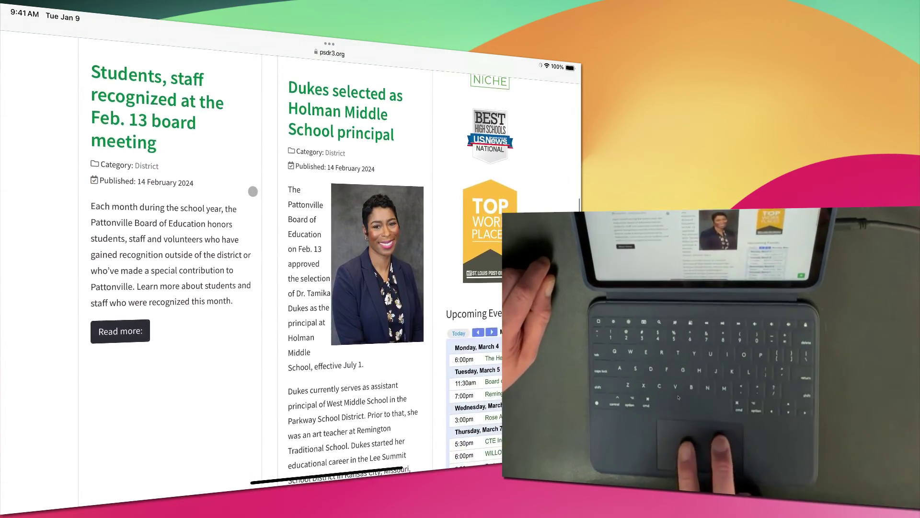
{"action": "scroll", "coordinate": [253, 192], "scroll_direction": "up", "scroll_amount": 8}
{"action": "scroll", "coordinate": [253, 192], "scroll_direction": "up", "scroll_amount": 8}
{"action": "scroll", "coordinate": [253, 191], "scroll_direction": "up", "scroll_amount": 3}
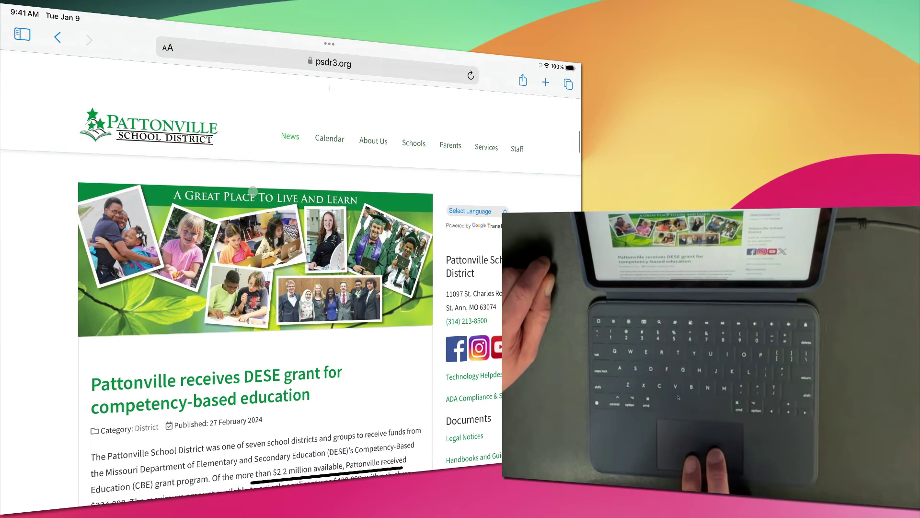
{"action": "scroll", "coordinate": [254, 192], "scroll_direction": "down", "scroll_amount": 2}
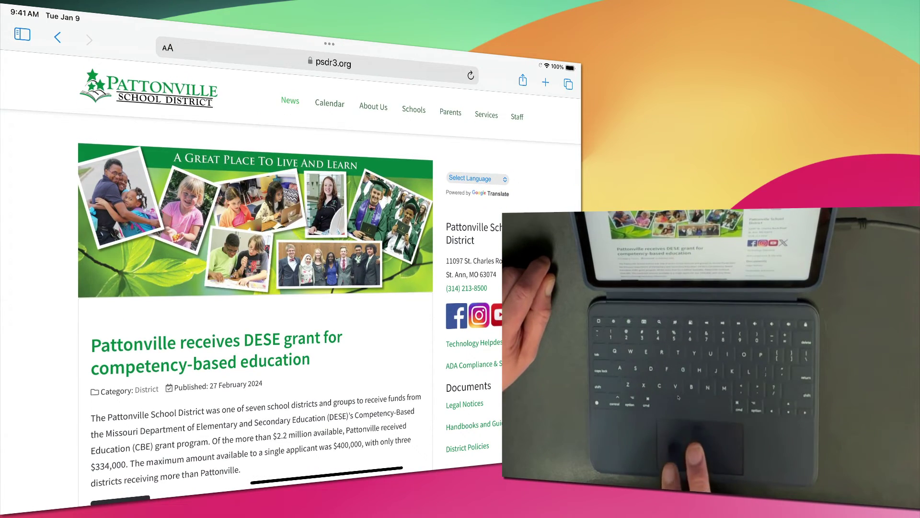
{"action": "scroll", "coordinate": [253, 192], "scroll_direction": "left", "scroll_amount": 5}
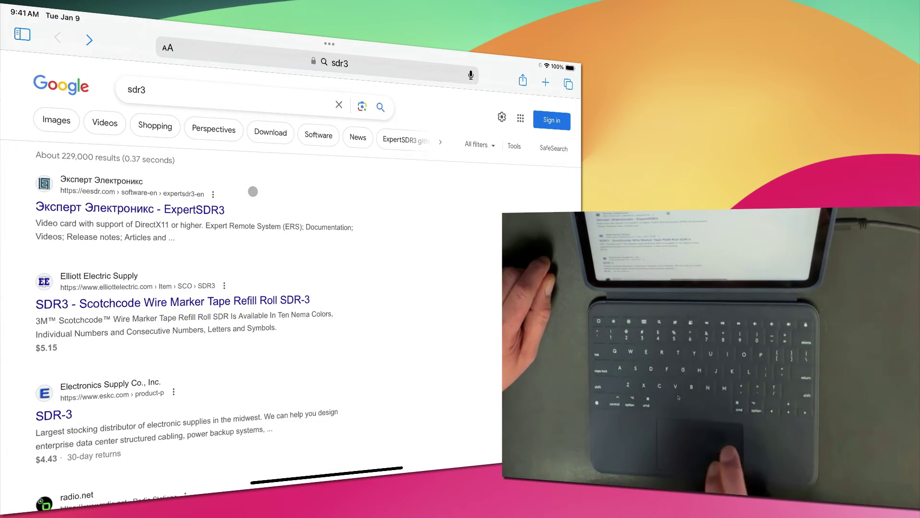
{"action": "scroll", "coordinate": [253, 191], "scroll_direction": "right", "scroll_amount": 5}
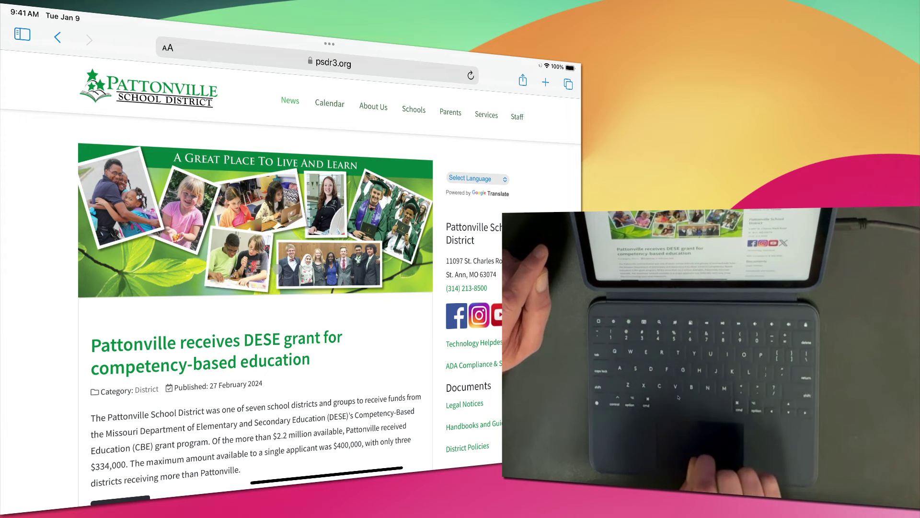
{"action": "scroll", "coordinate": [255, 219], "scroll_direction": "up", "scroll_amount": 5}
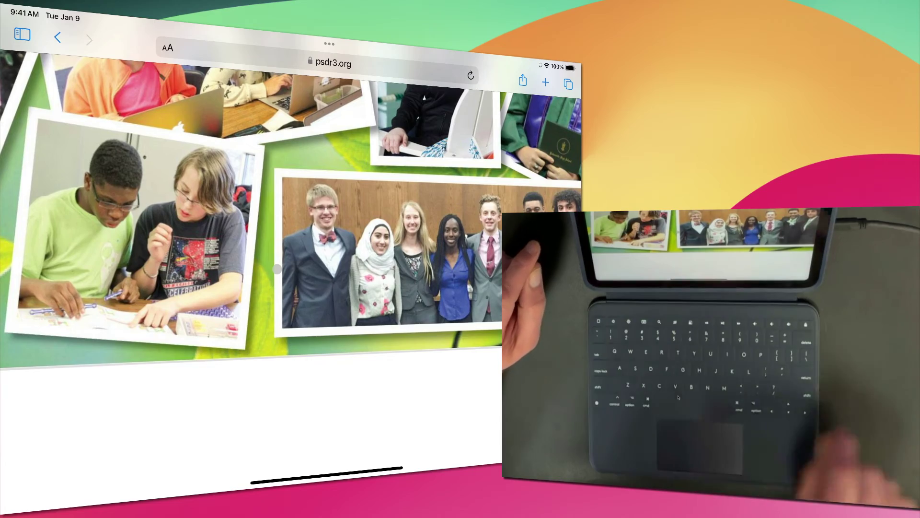
{"action": "scroll", "coordinate": [255, 219], "scroll_direction": "down", "scroll_amount": 5}
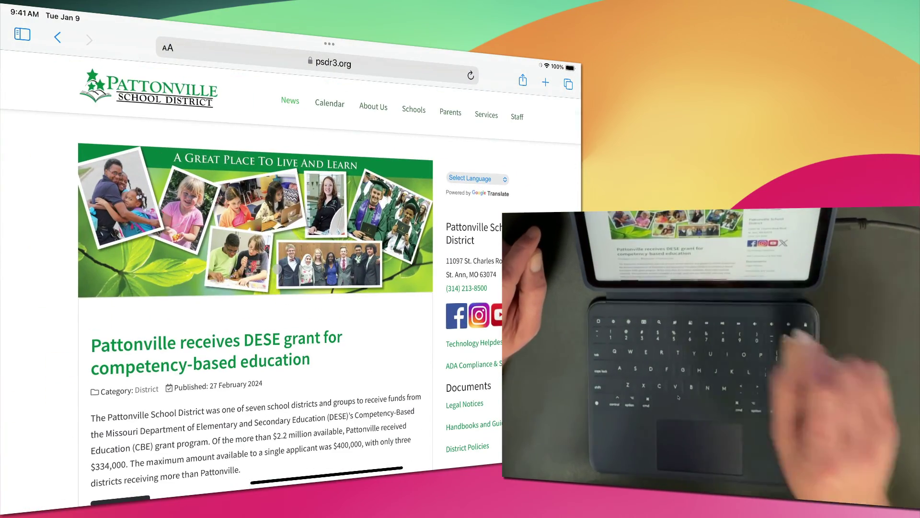
{"action": "double_click", "coordinate": [256, 220]}
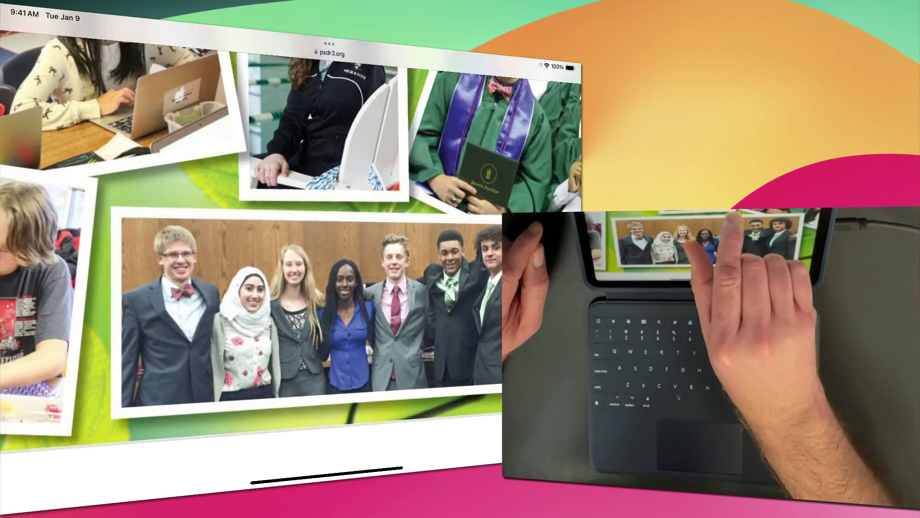
{"action": "double_click", "coordinate": [255, 220]}
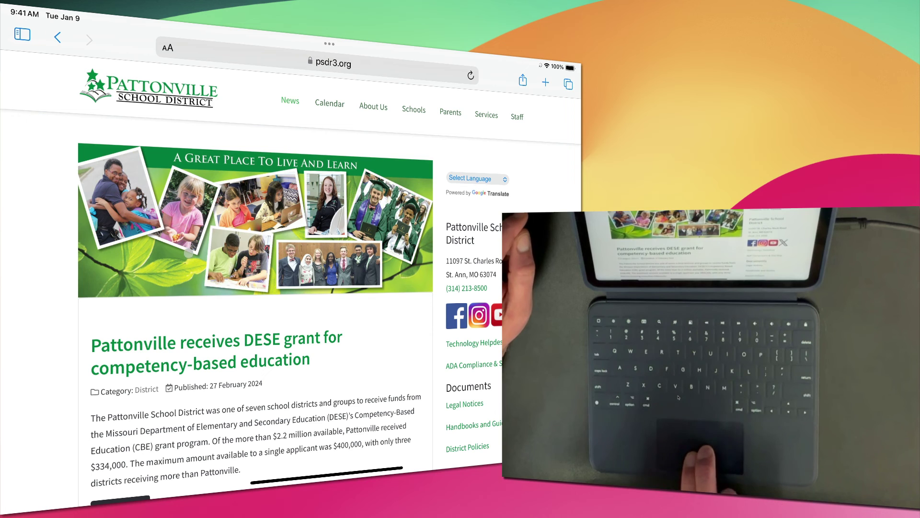
Secondary-click the 'A Great Place To Live And Learn' banner to show Share, Save to Photos and Copy
{"action": "right_click", "coordinate": [187, 252]}
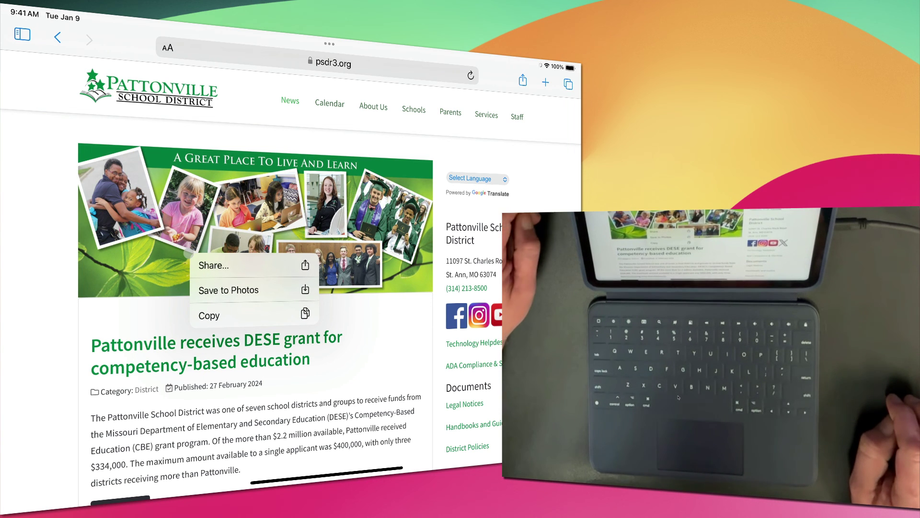